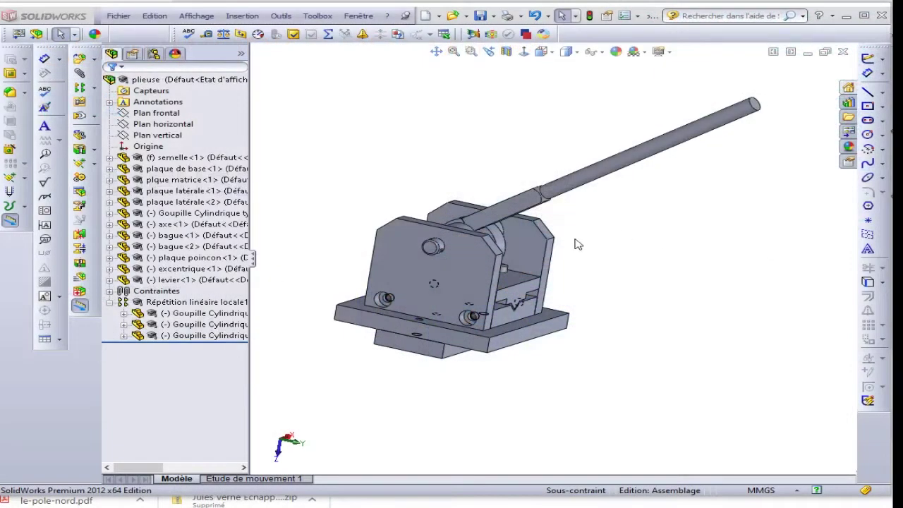
Orbit and zoom around the plieuse assembly to inspect the underside plates.
mouse_move(675, 254)
middle_down()
mouse_move(706, 255)
mouse_move(663, 235)
mouse_move(667, 252)
mouse_move(589, 308)
middle_up()
scroll(588, 308, down, 2)
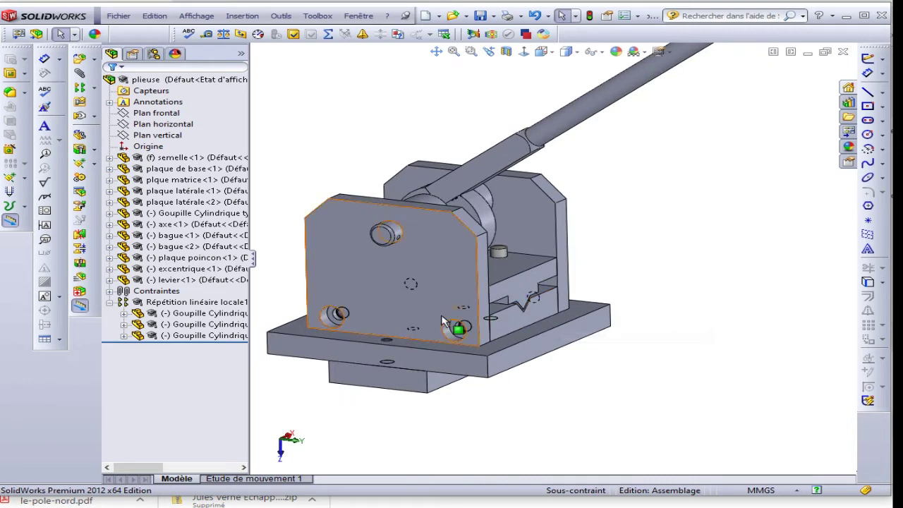
scroll(406, 254, up, 2)
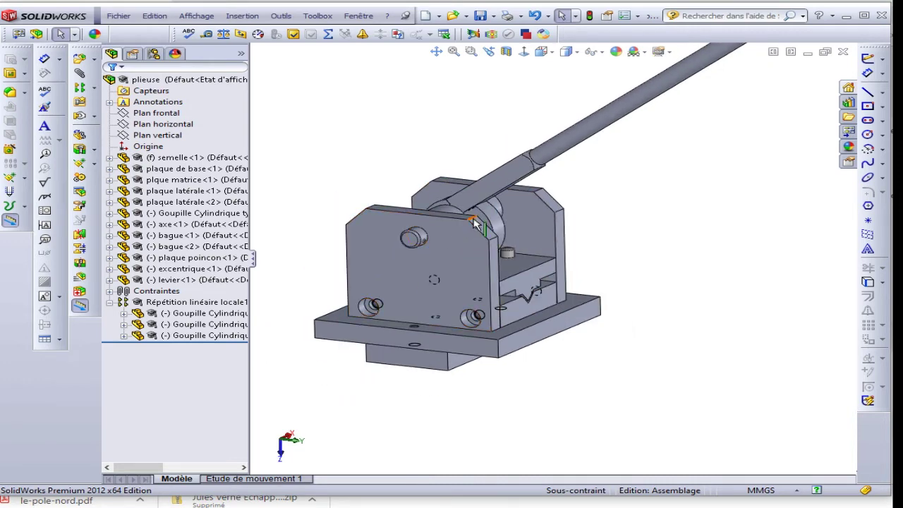
scroll(480, 233, down, 2)
mouse_move(505, 319)
middle_down()
mouse_move(544, 303)
mouse_move(558, 246)
mouse_move(557, 216)
mouse_move(545, 283)
mouse_move(546, 193)
mouse_move(525, 217)
middle_up()
scroll(526, 217, up, 3)
scroll(524, 332, down, 4)
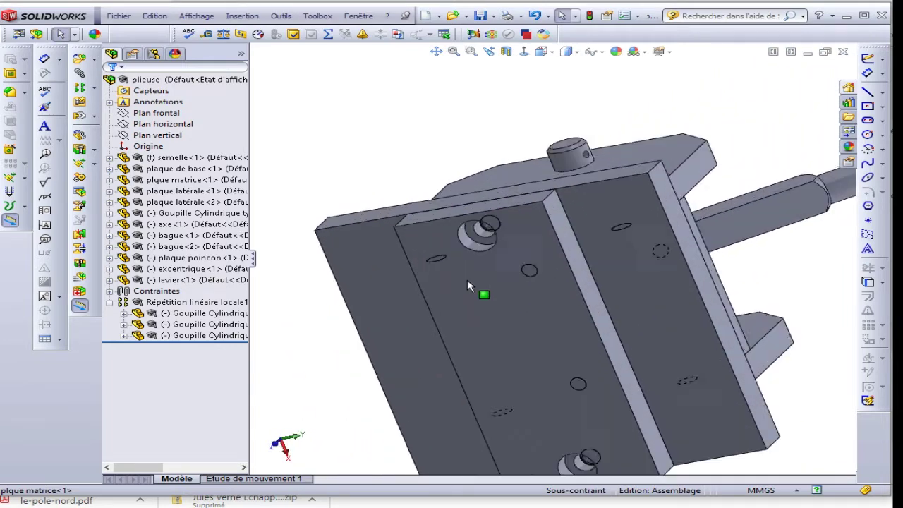
scroll(483, 286, down, 4)
scroll(519, 258, down, 2)
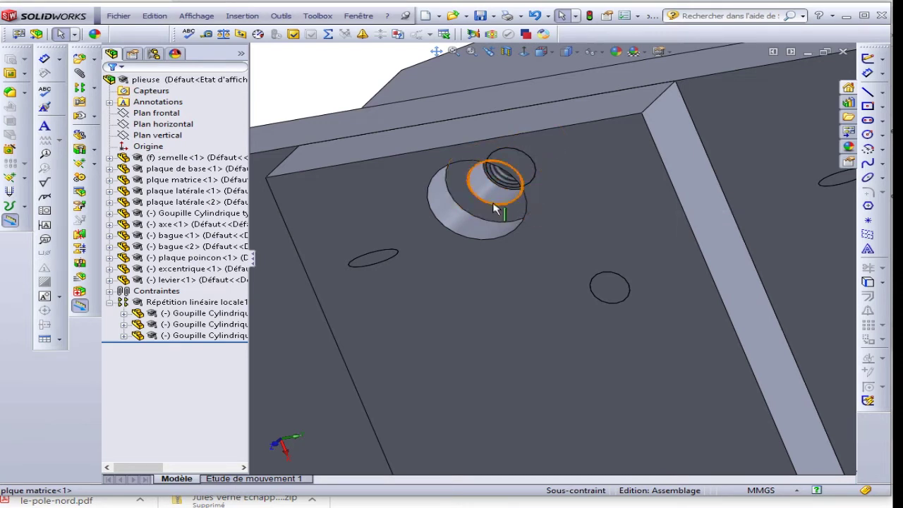
scroll(499, 219, up, 3)
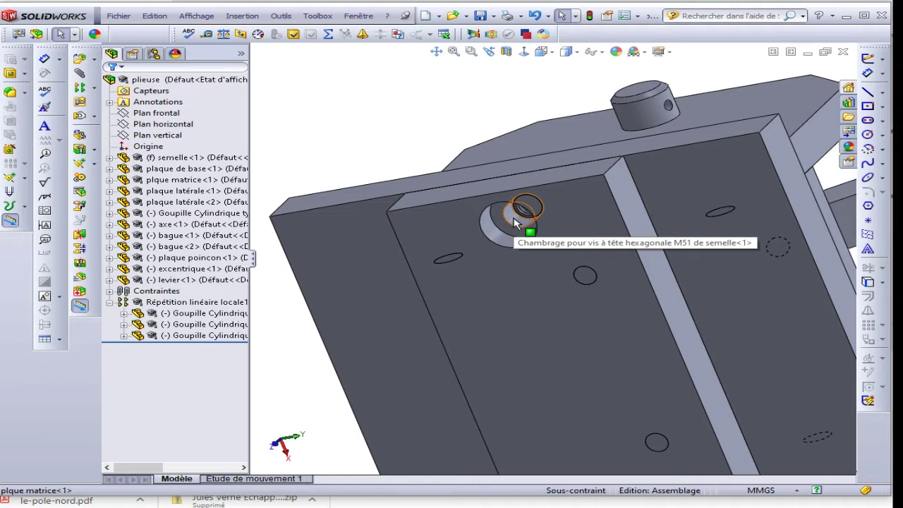
scroll(521, 222, up, 3)
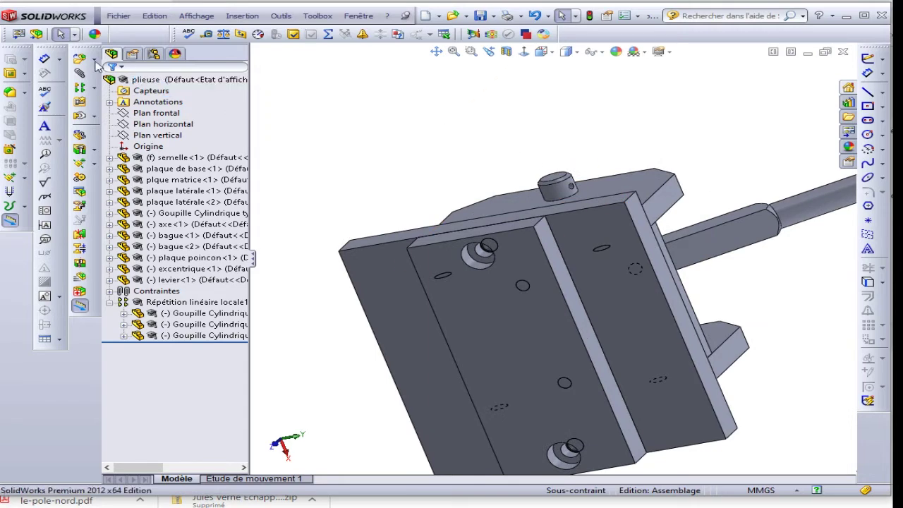
Insert the Vis C HC, M 5x12 screw from Eléments standards into the assembly.
click(96, 64)
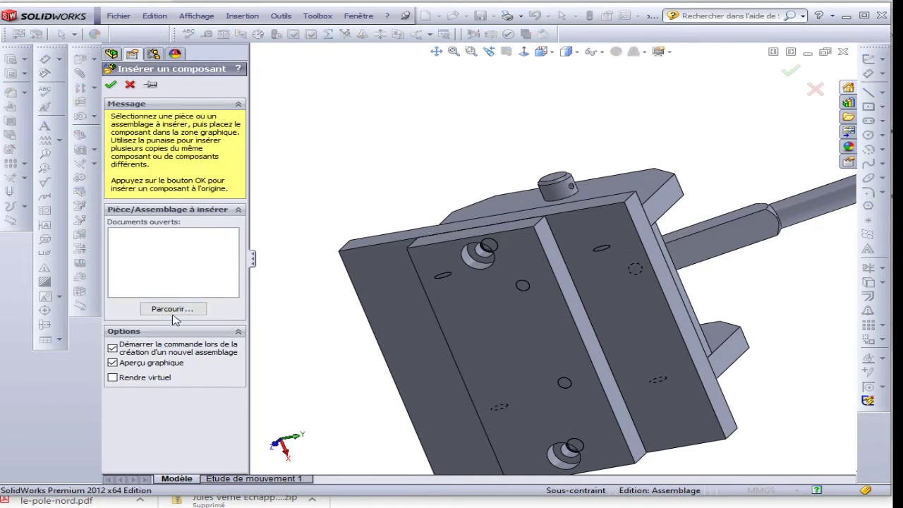
click(172, 315)
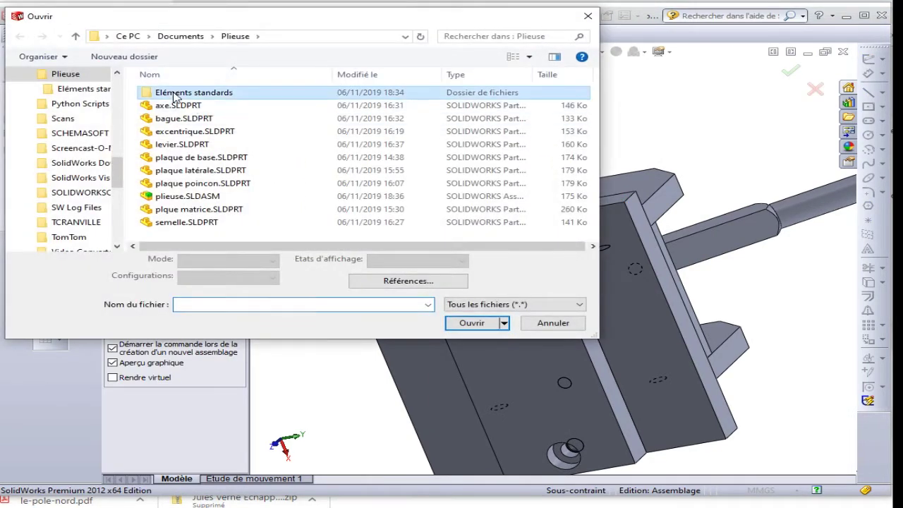
double_click(174, 94)
click(194, 158)
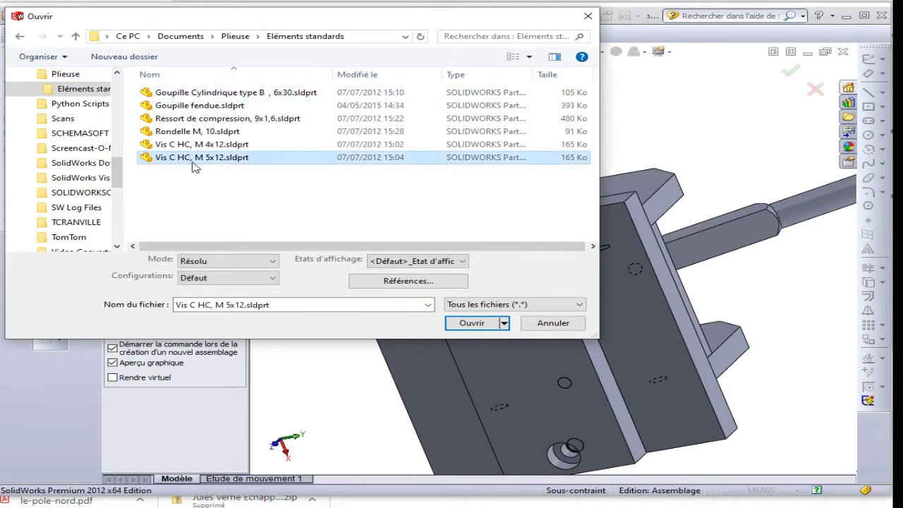
click(471, 323)
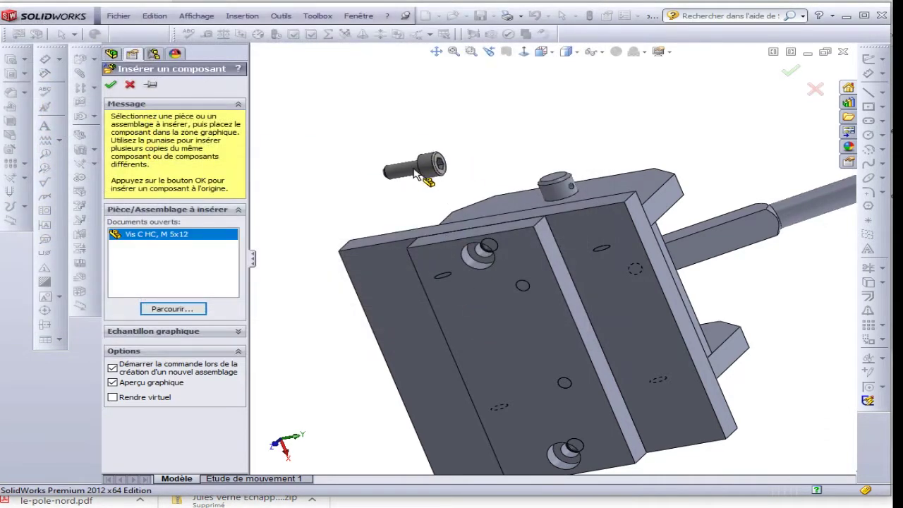
click(689, 268)
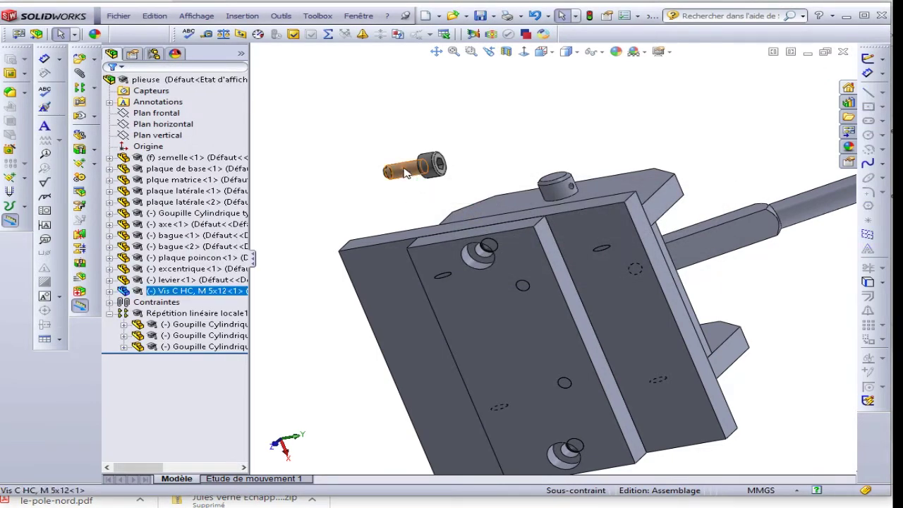
Drop the M5 screw into the counterbored hole and add a flipped Coaxial mate.
alt+drag(406, 176, 491, 285)
scroll(492, 284, down, 3)
alt+drag(509, 225, 515, 229)
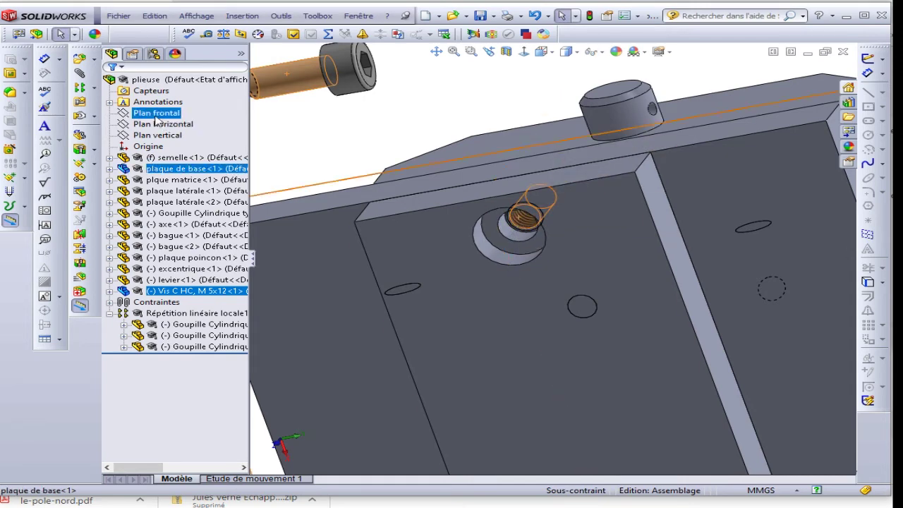
click(45, 59)
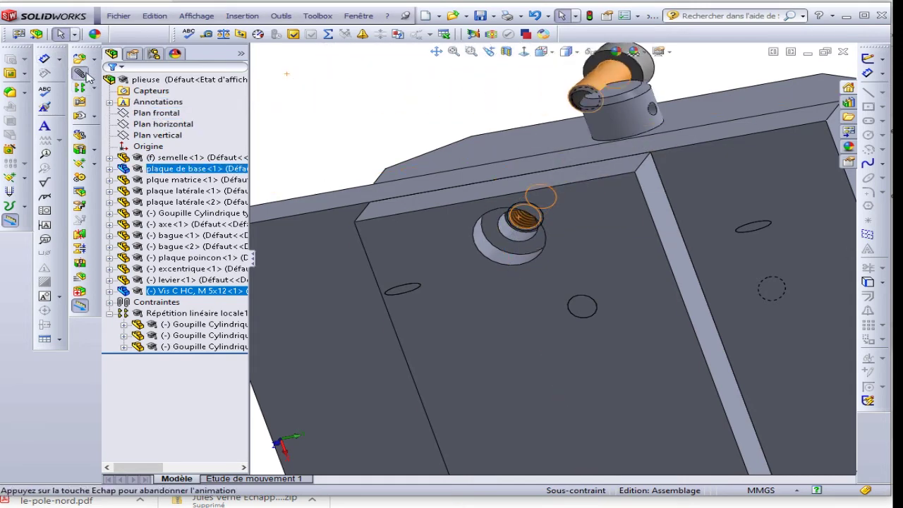
click(145, 346)
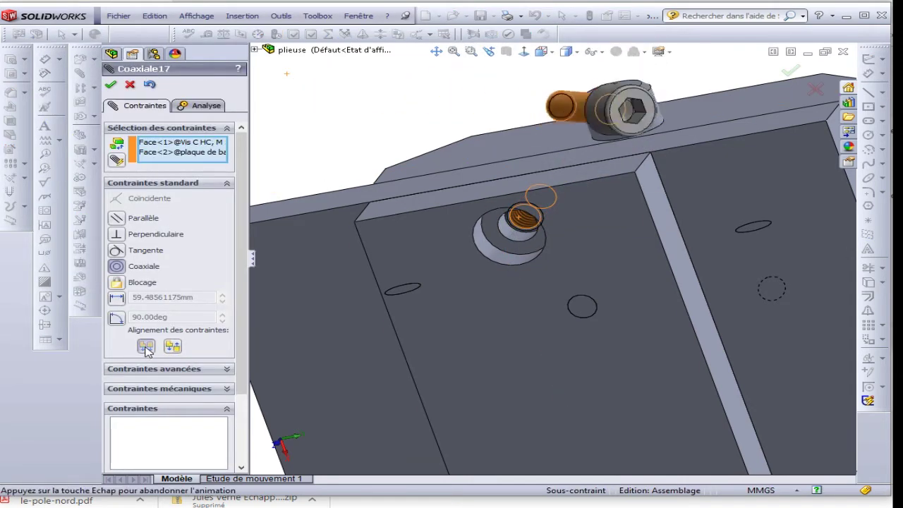
click(111, 85)
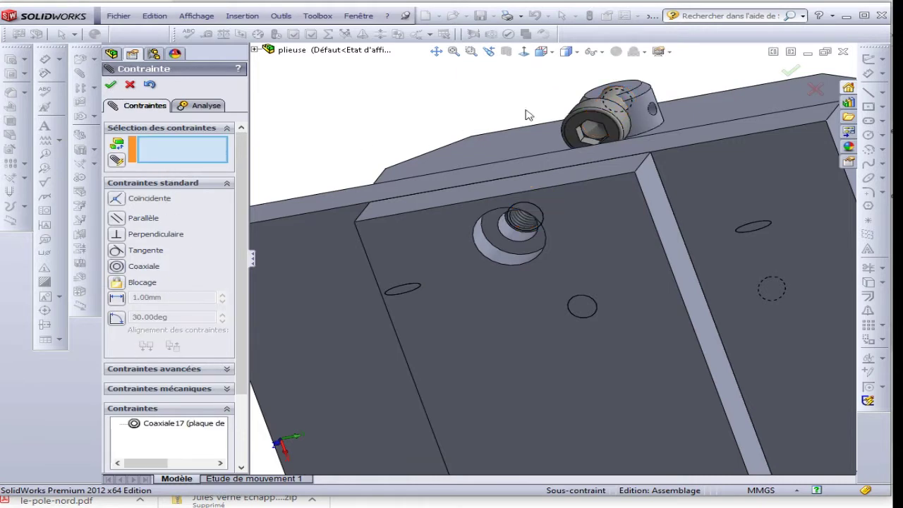
Mate the counterbore seating face coincident with the underside of the screw head.
drag(611, 122, 478, 242)
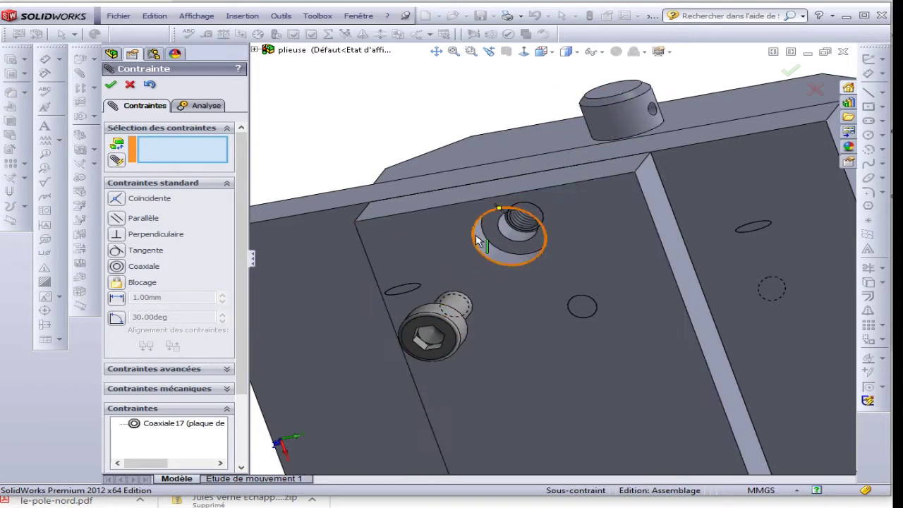
click(485, 227)
mouse_move(486, 227)
middle_down()
mouse_move(419, 350)
mouse_move(383, 387)
mouse_move(470, 294)
middle_up()
scroll(469, 294, down, 5)
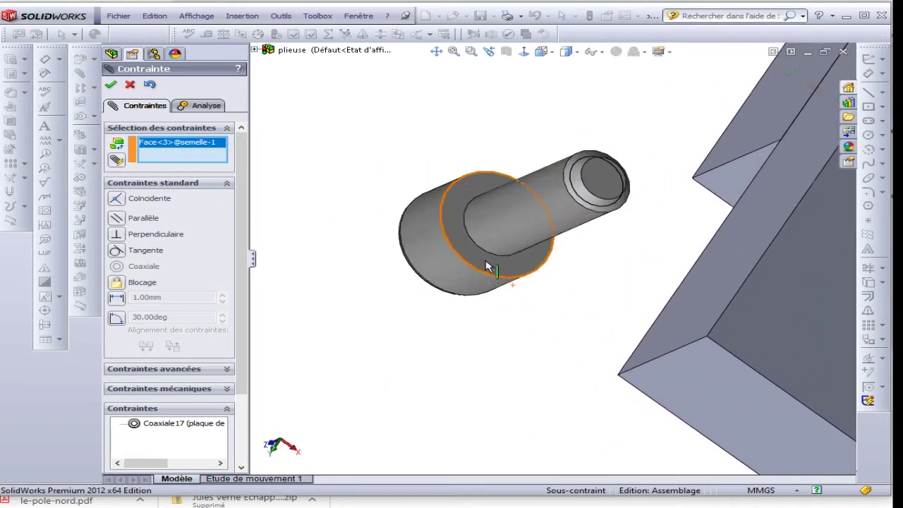
click(457, 194)
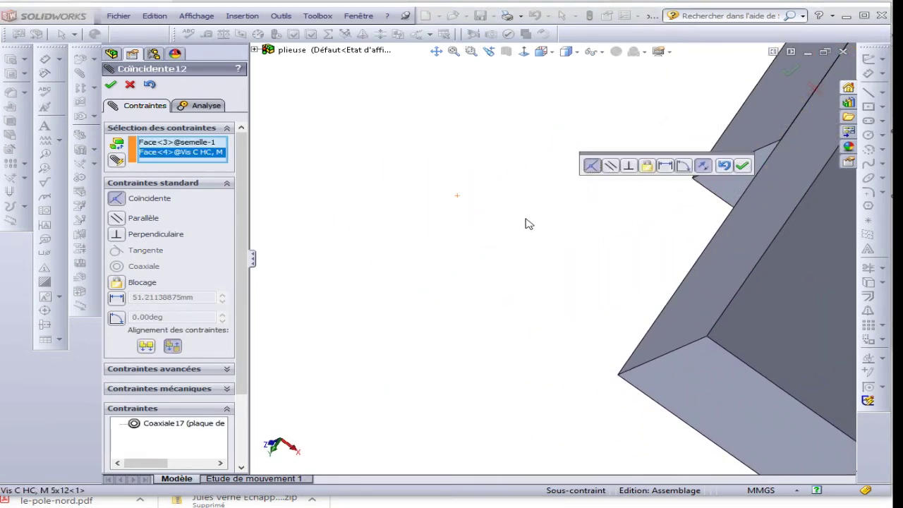
click(743, 165)
scroll(564, 298, up, 3)
mouse_move(564, 298)
middle_down()
mouse_move(534, 356)
mouse_move(600, 208)
mouse_move(643, 325)
middle_up()
scroll(643, 325, up, 3)
scroll(595, 324, down, 3)
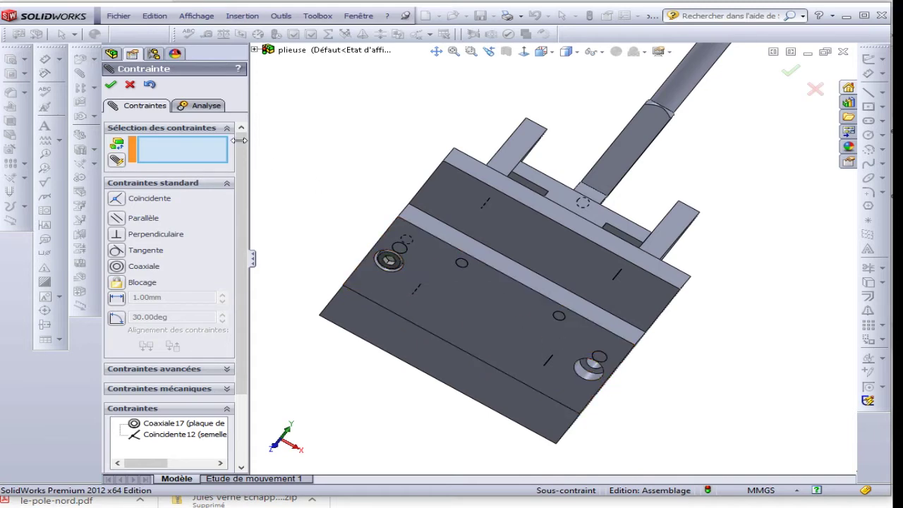
Linearly pattern the M 5x12 screw: 2 instances, 76 mm along the semelle edge.
click(130, 84)
click(238, 15)
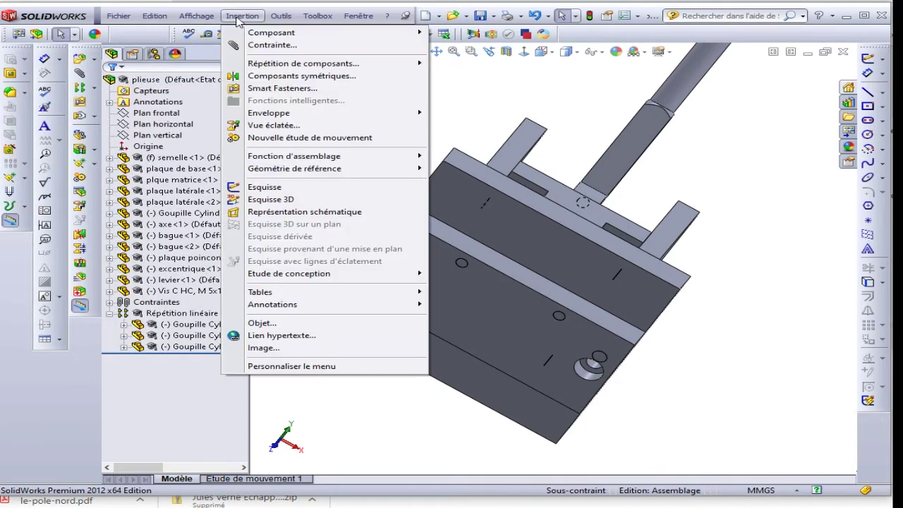
mouse_move(304, 63)
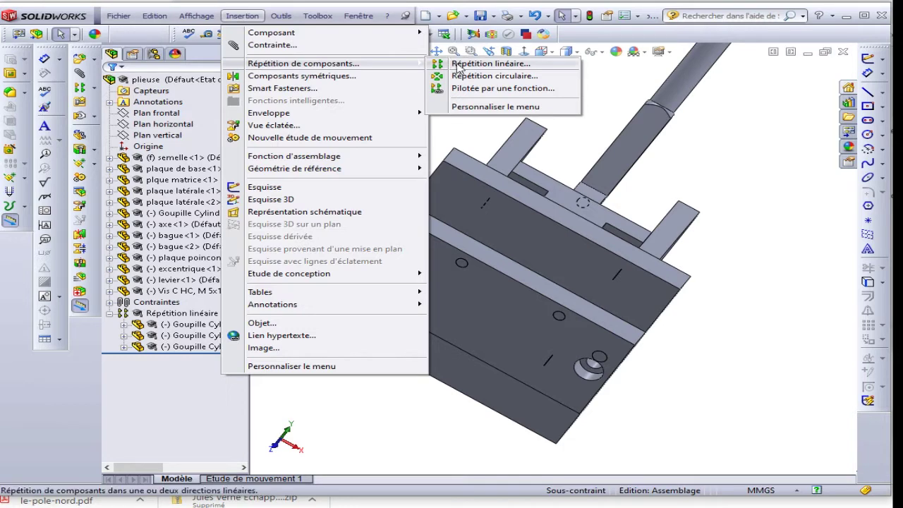
click(458, 67)
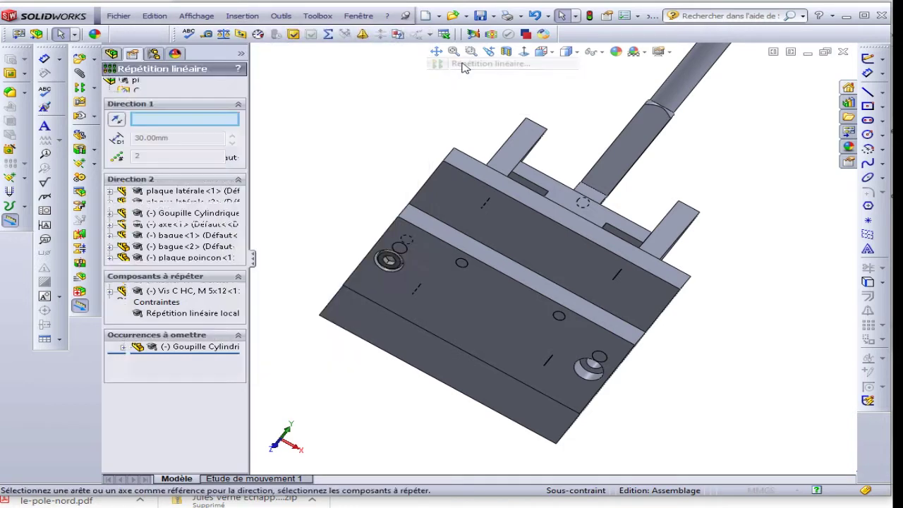
click(434, 242)
text(76)
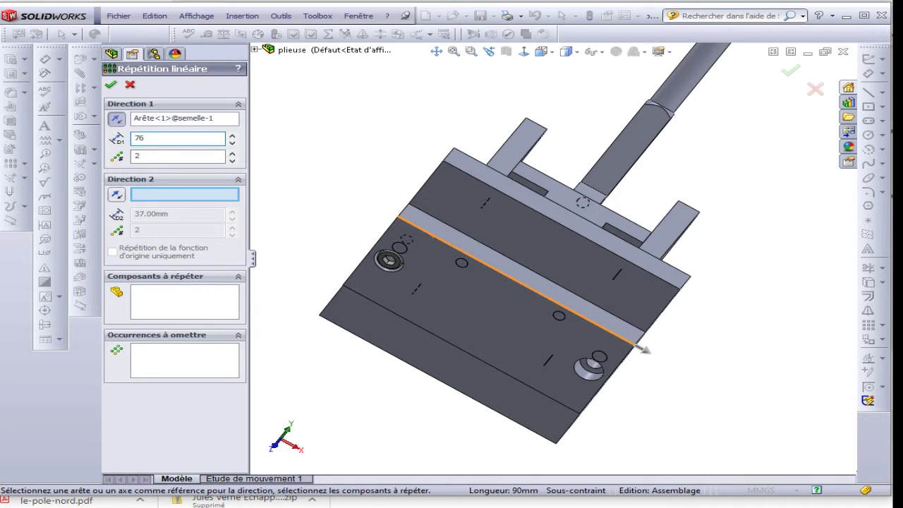
click(145, 158)
click(168, 309)
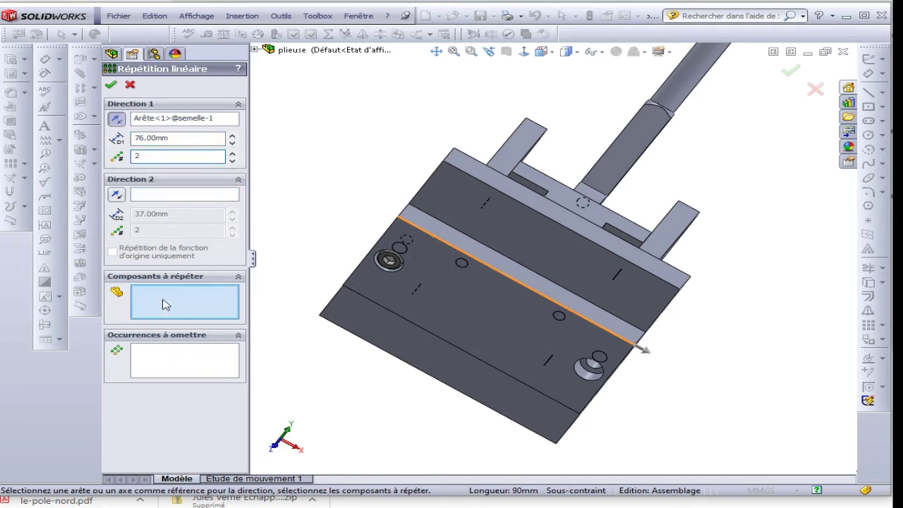
click(390, 261)
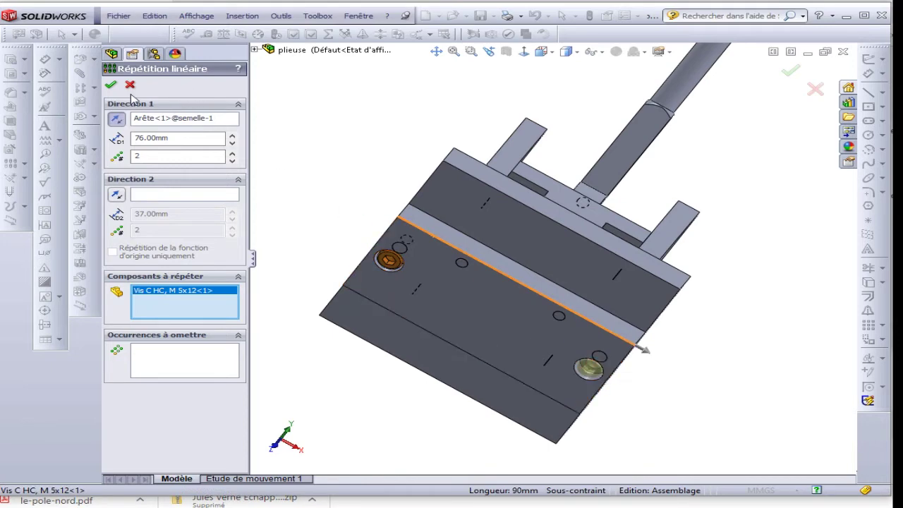
click(111, 86)
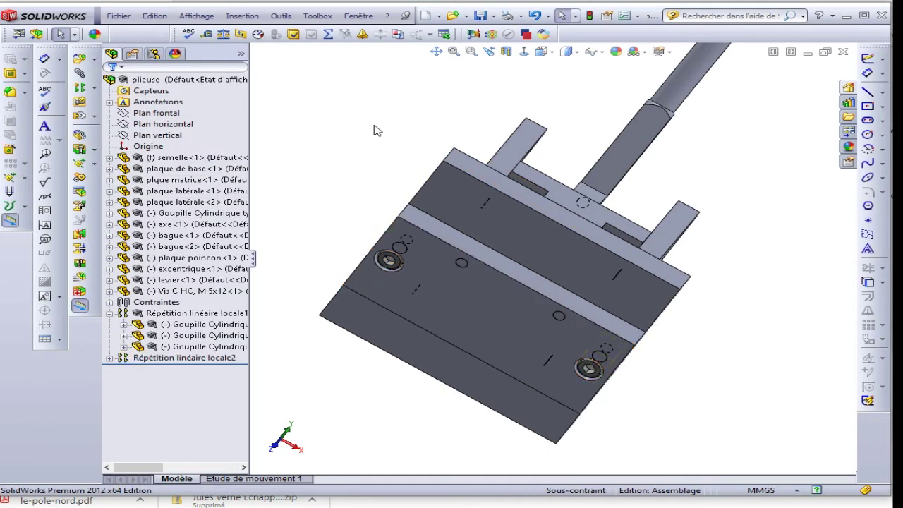
Hide the semelle component and orbit to view the plaque de base's empty counterbores.
key(z)
middle_drag(467, 328, 504, 326)
scroll(548, 207, down, 5)
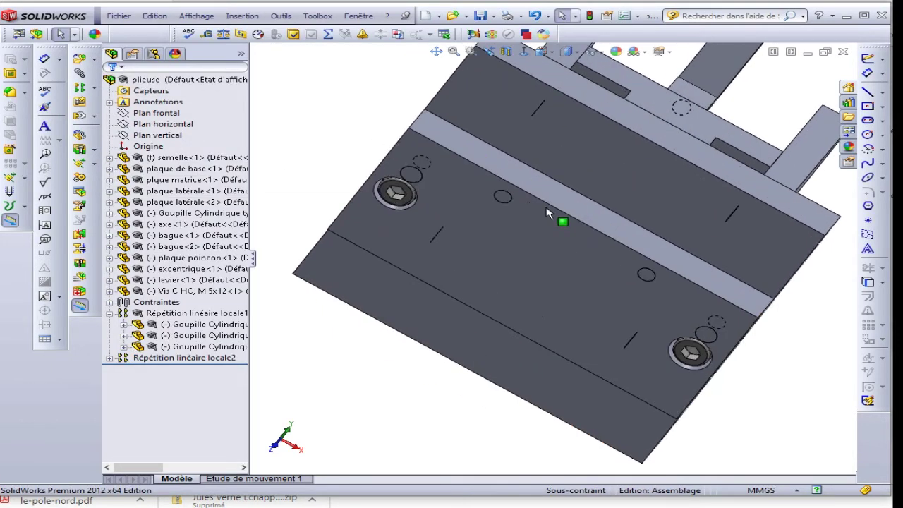
right_click(474, 182)
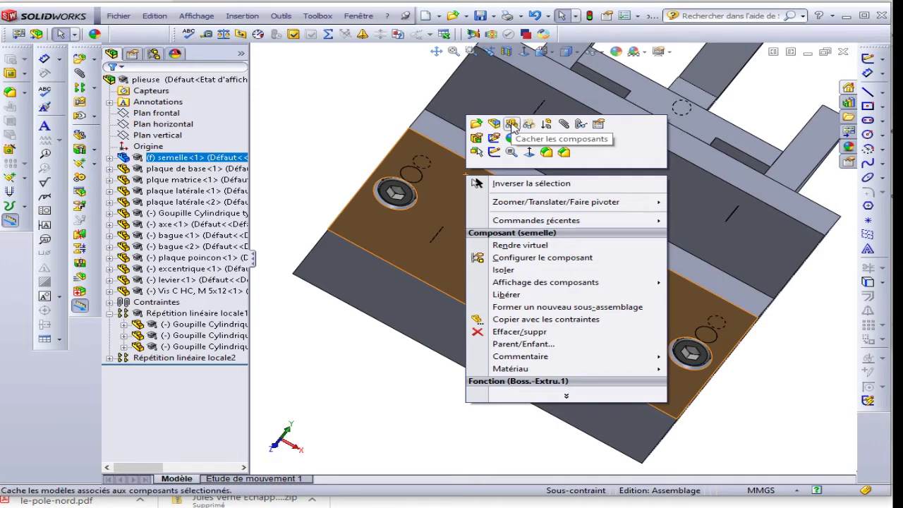
click(512, 124)
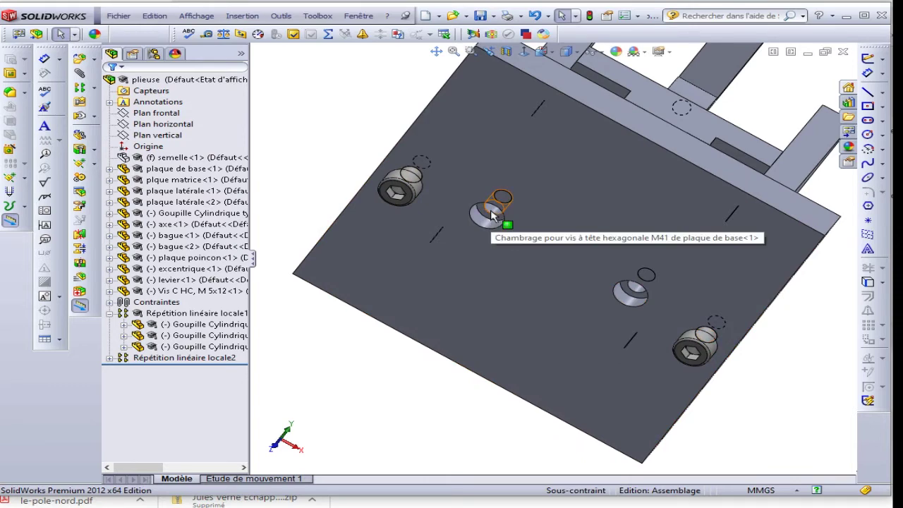
mouse_move(508, 264)
middle_down()
mouse_move(494, 236)
mouse_move(199, 140)
middle_up()
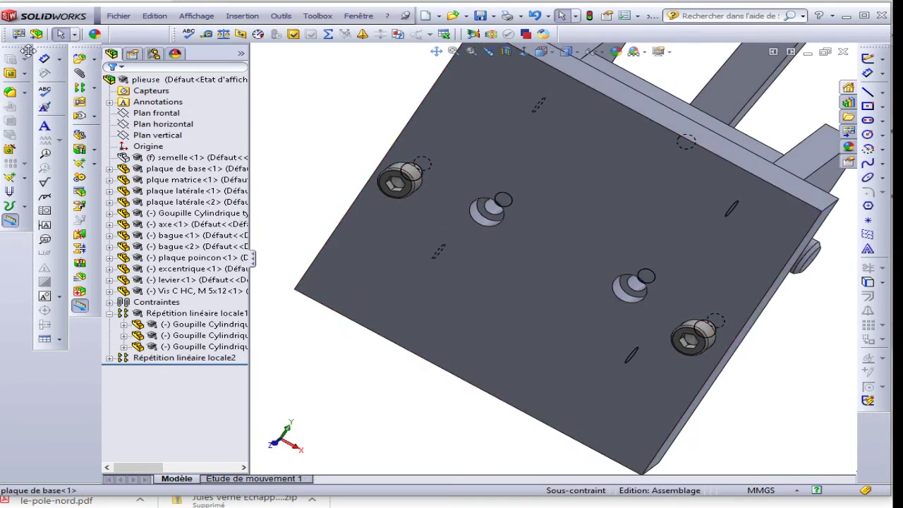
Insert Vis C HC, M 4x12.sldprt and place it in the assembly.
click(72, 62)
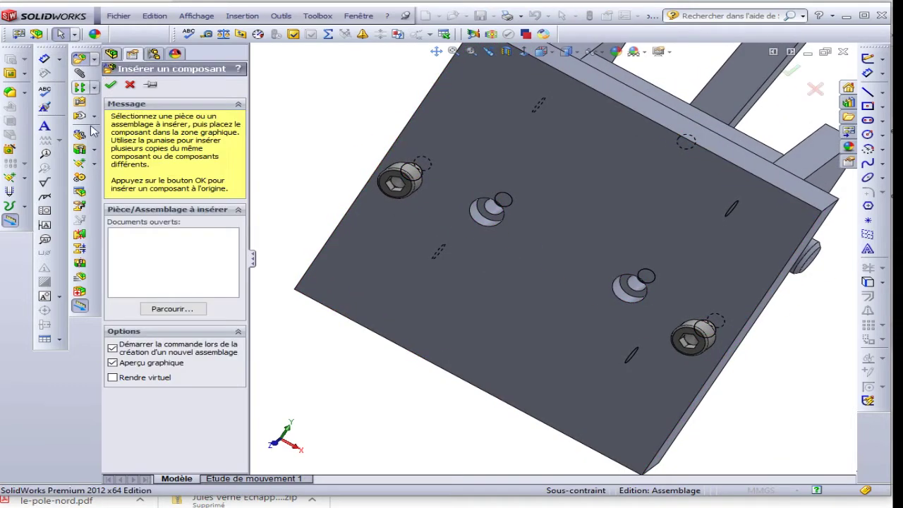
click(172, 310)
click(201, 144)
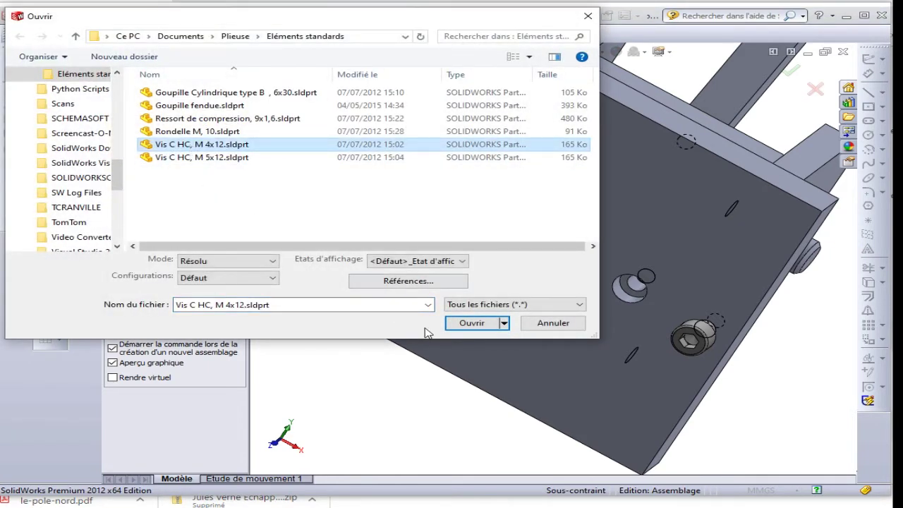
click(469, 323)
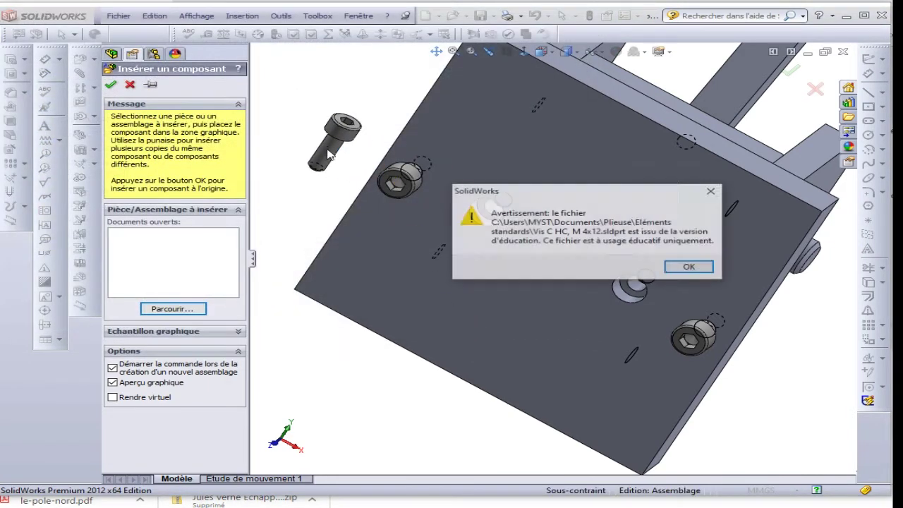
click(682, 269)
click(331, 145)
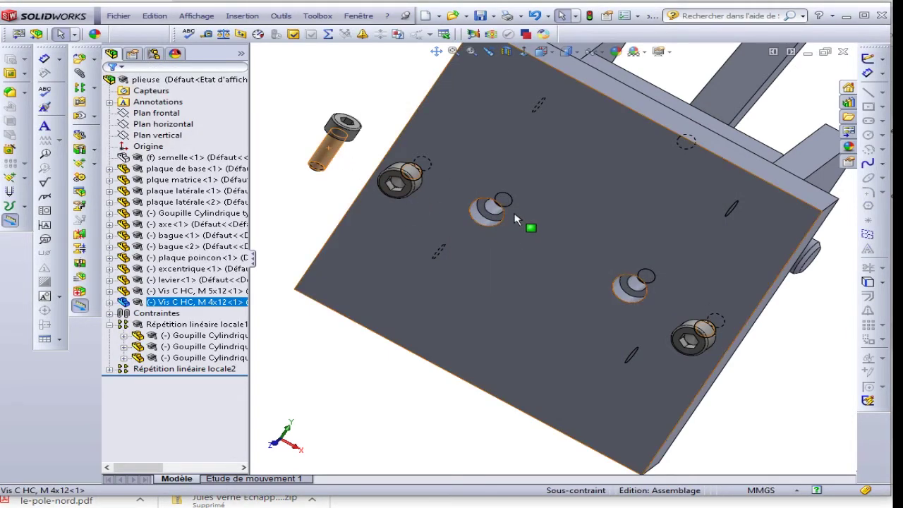
scroll(515, 220, down, 5)
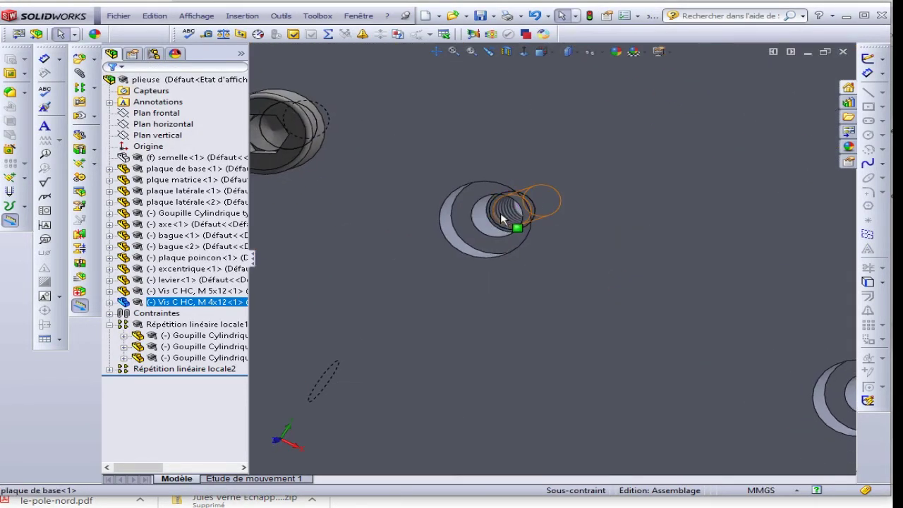
Mate the M 4x12 screw coaxial with the plque matrice hole, alignment flipped.
click(503, 220)
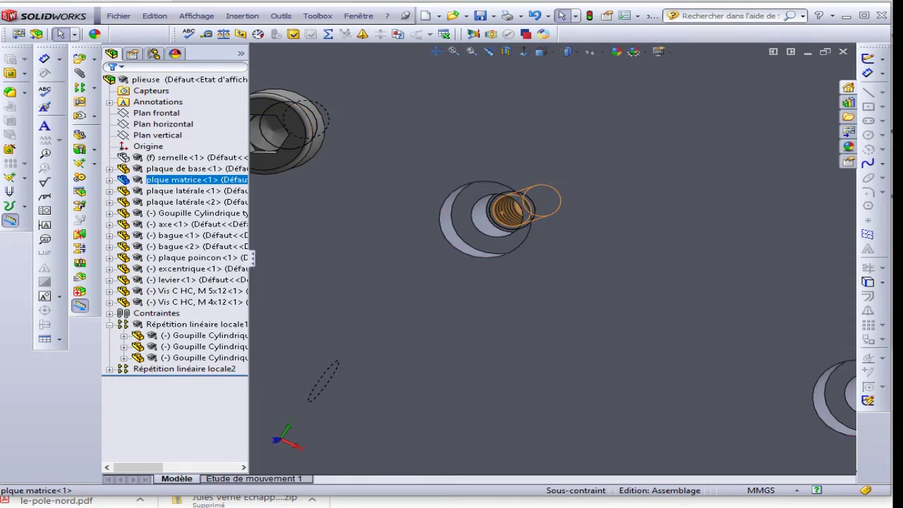
click(83, 75)
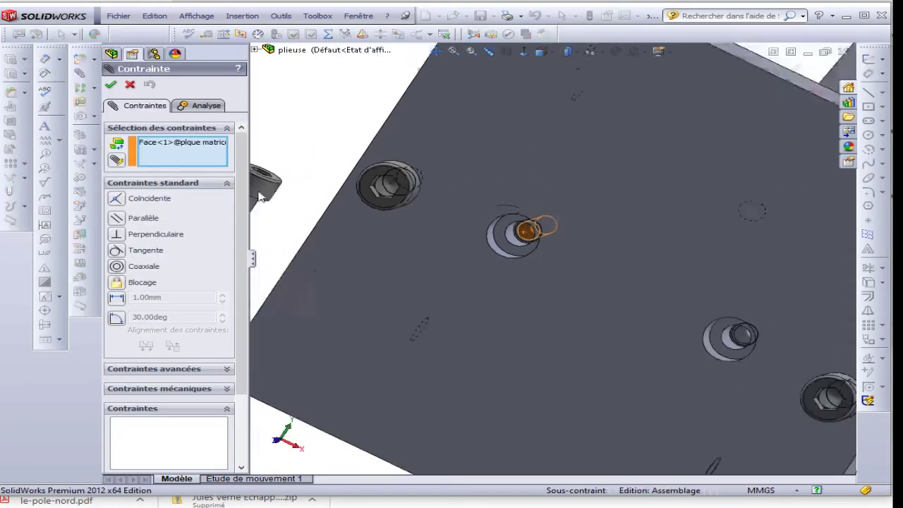
click(323, 235)
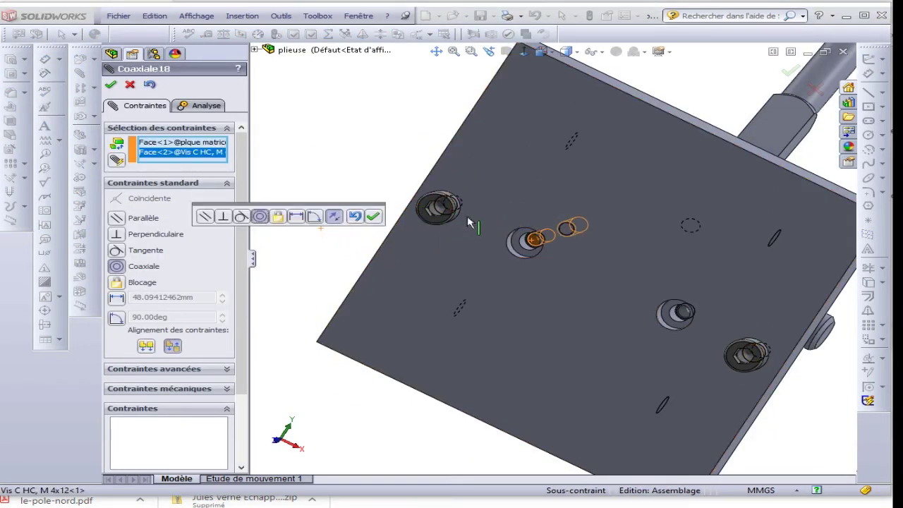
middle_drag(434, 160, 375, 240)
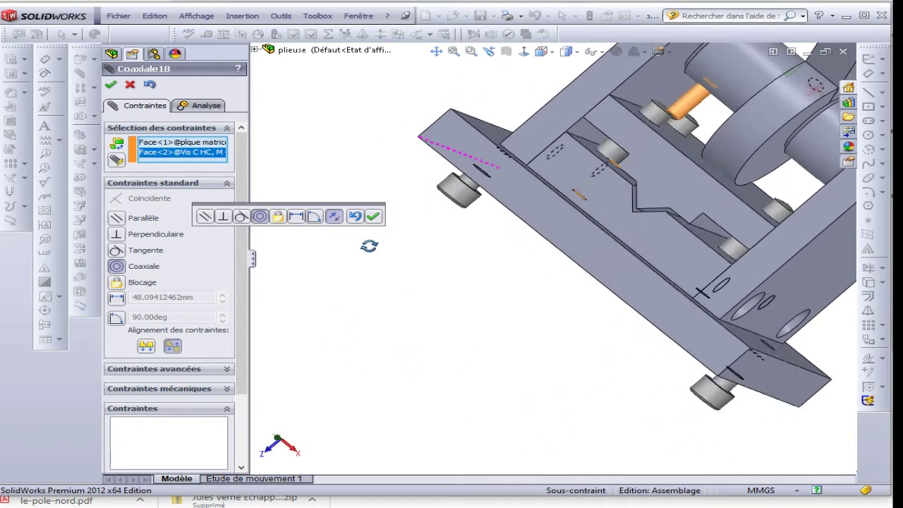
click(146, 346)
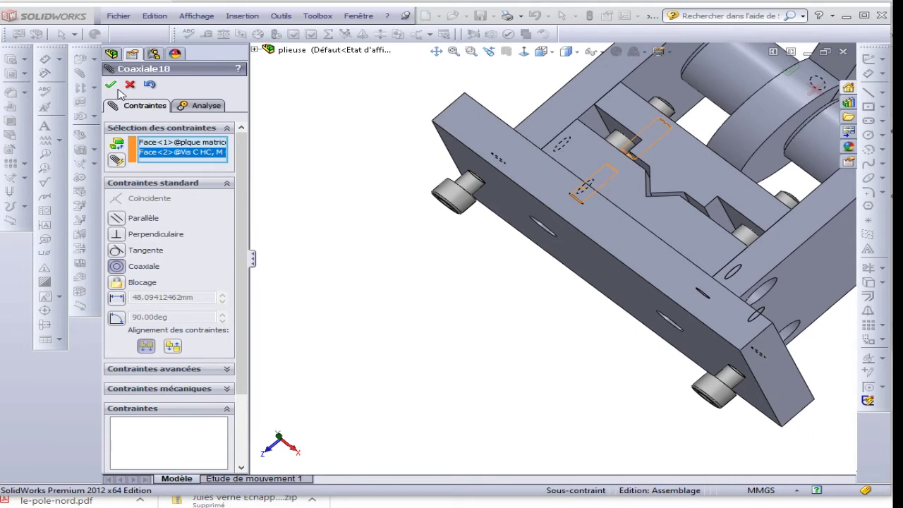
click(111, 85)
mouse_move(577, 198)
middle_down()
mouse_move(567, 213)
mouse_move(585, 198)
middle_up()
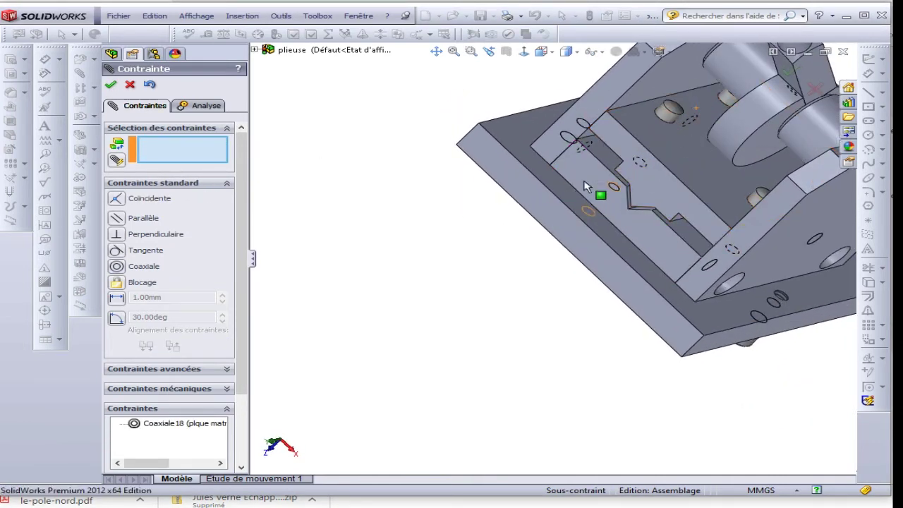
Slide the M 4x12 screw along its hole axis so it protrudes from the plaque matrice.
drag(585, 187, 547, 255)
middle_drag(435, 280, 466, 261)
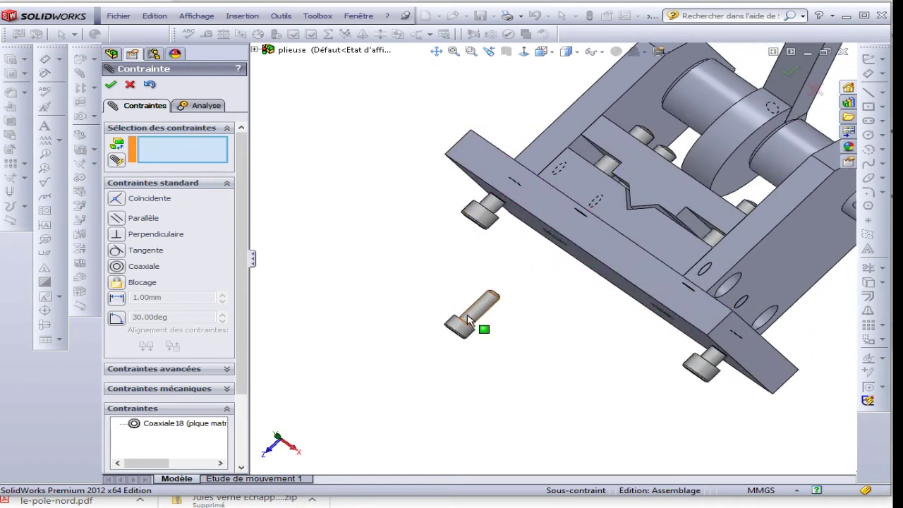
mouse_move(467, 319)
mouse_down()
mouse_move(541, 237)
mouse_move(589, 235)
mouse_up()
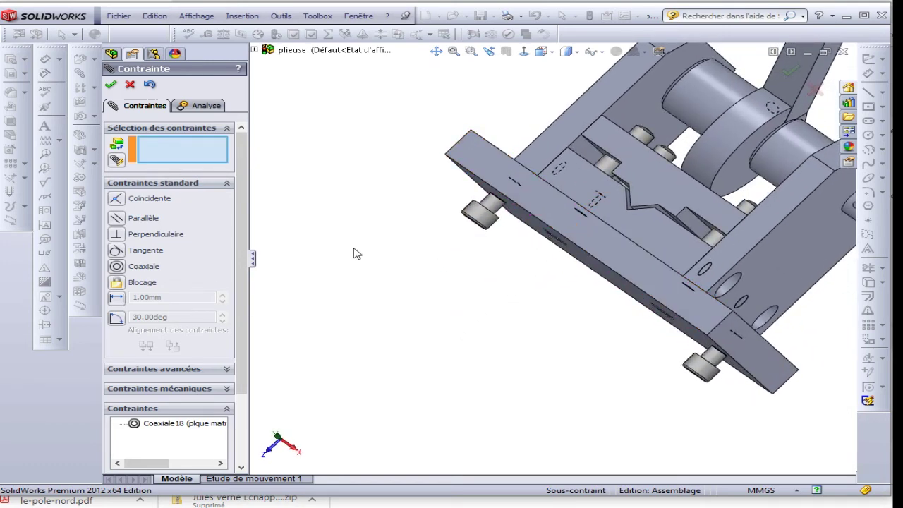
click(130, 85)
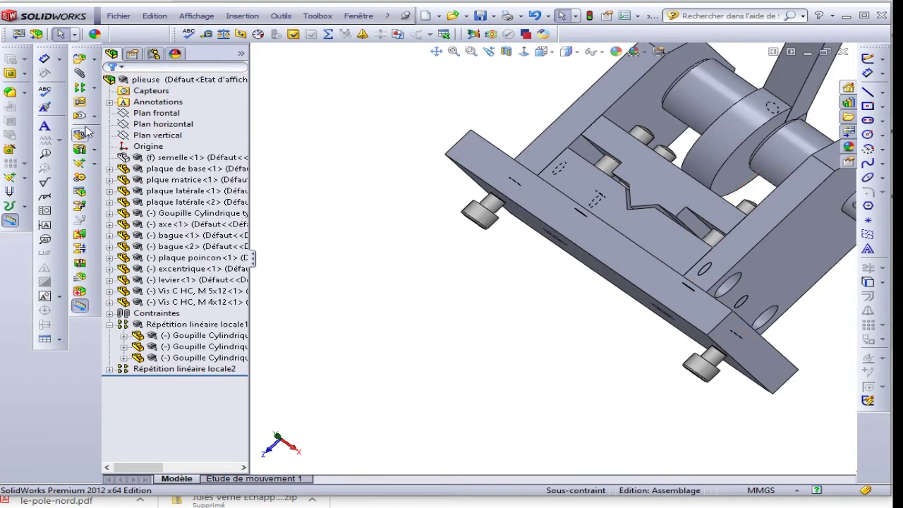
click(161, 303)
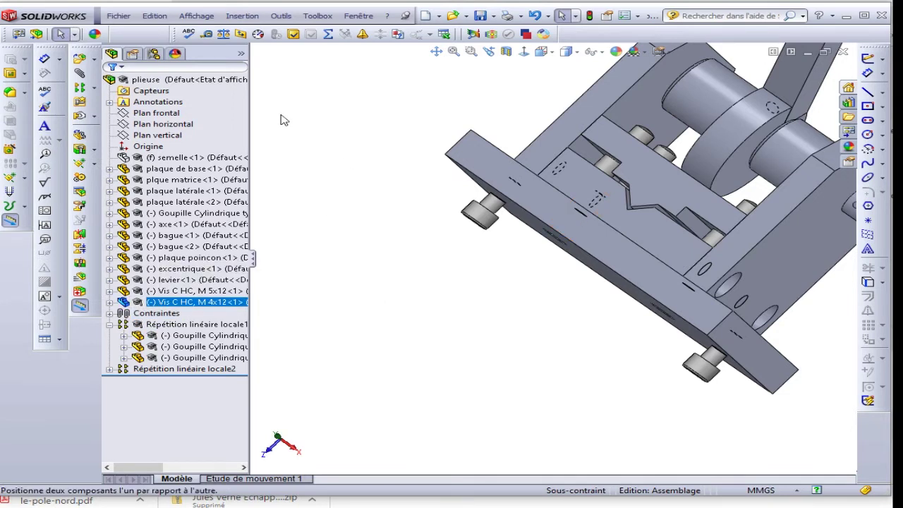
click(79, 116)
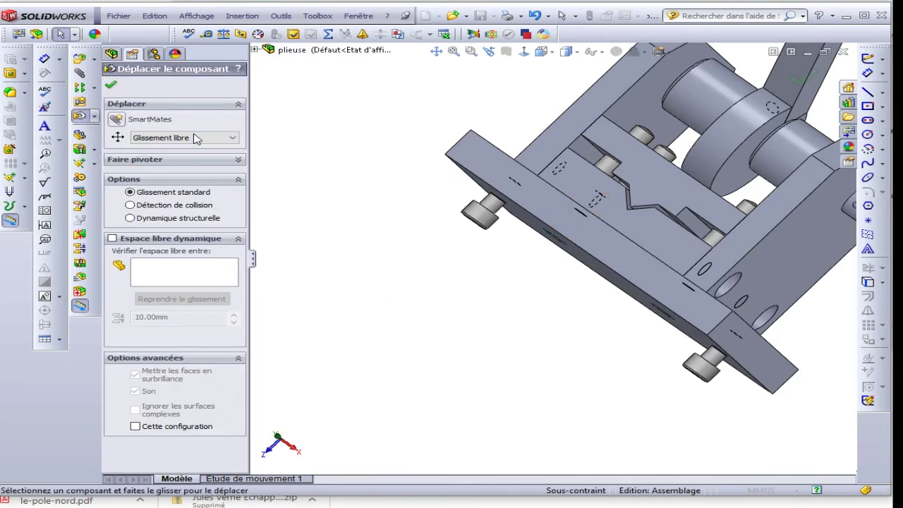
drag(414, 165, 288, 256)
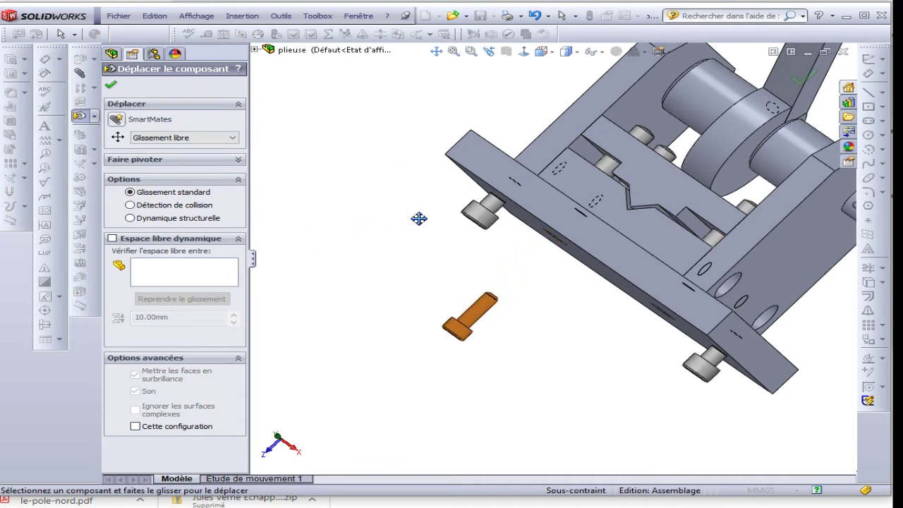
click(111, 86)
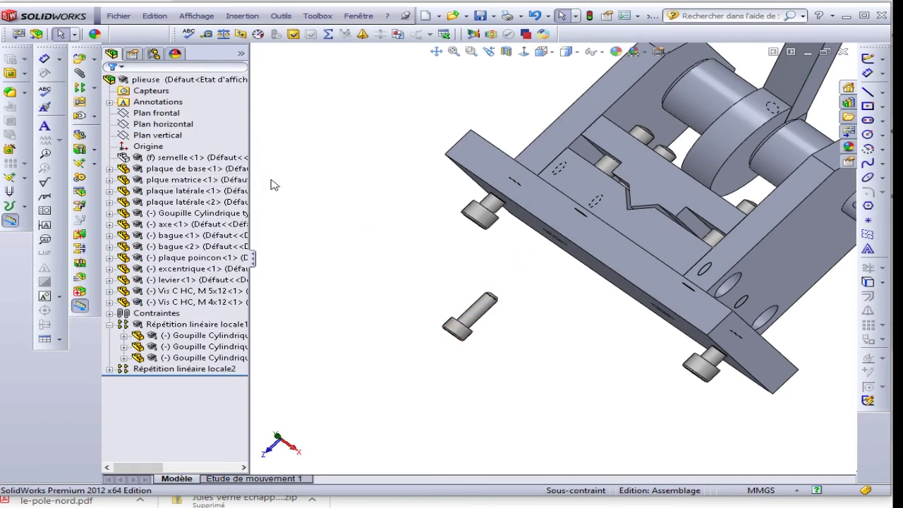
middle_drag(438, 297, 500, 321)
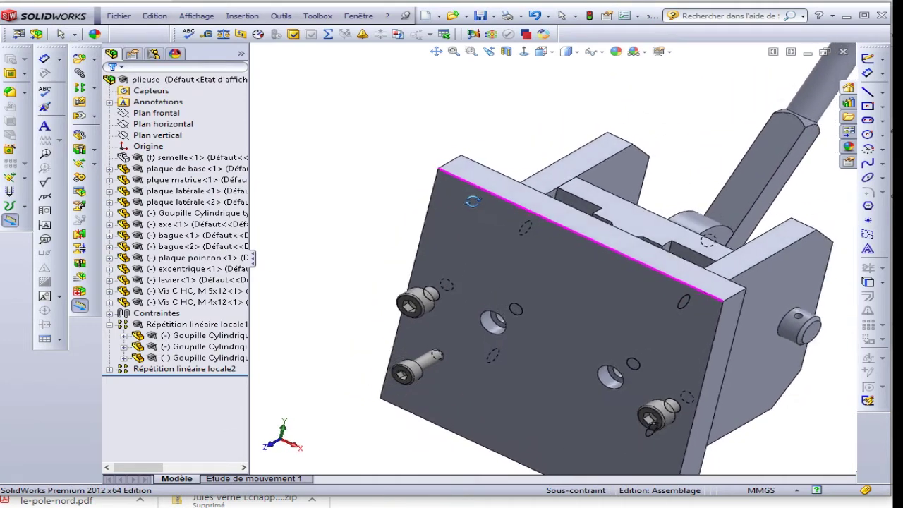
Mate the M 4x12 screw head coincident with the base plate's M4 counterbore face.
key(m)
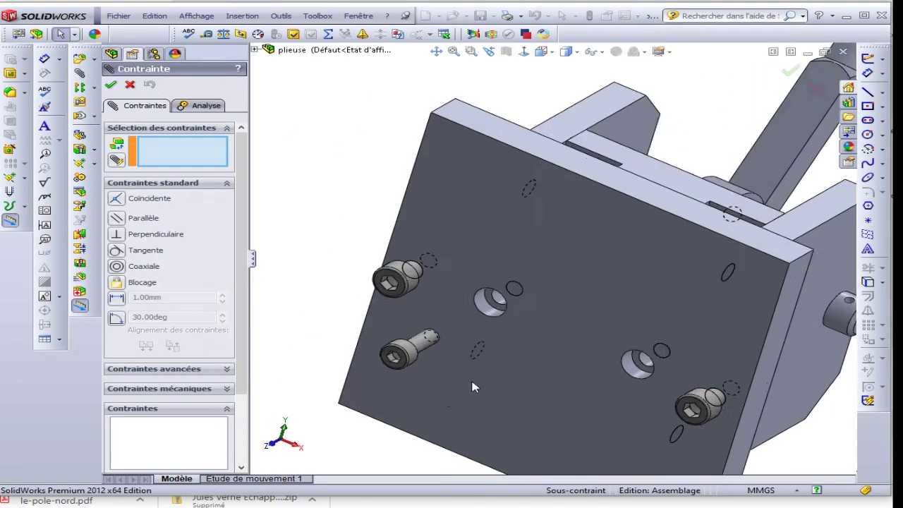
scroll(469, 384, down, 5)
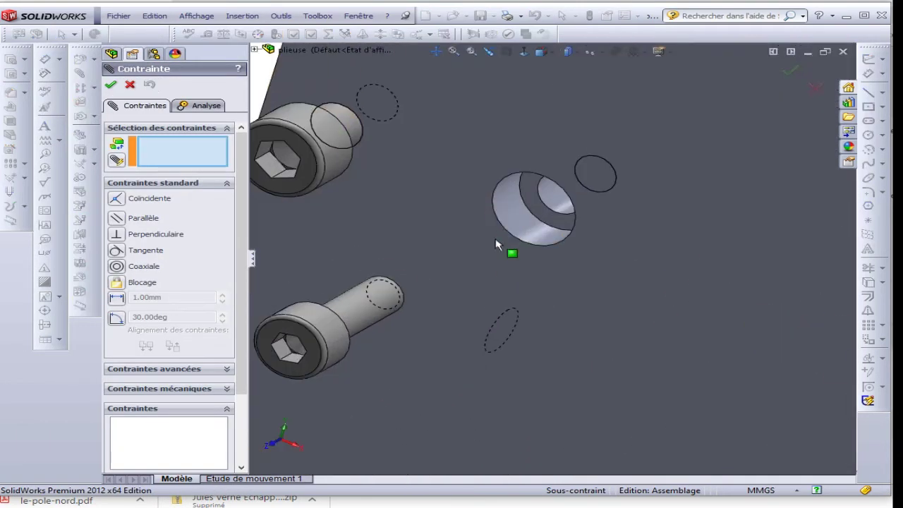
click(538, 213)
scroll(464, 272, up, 8)
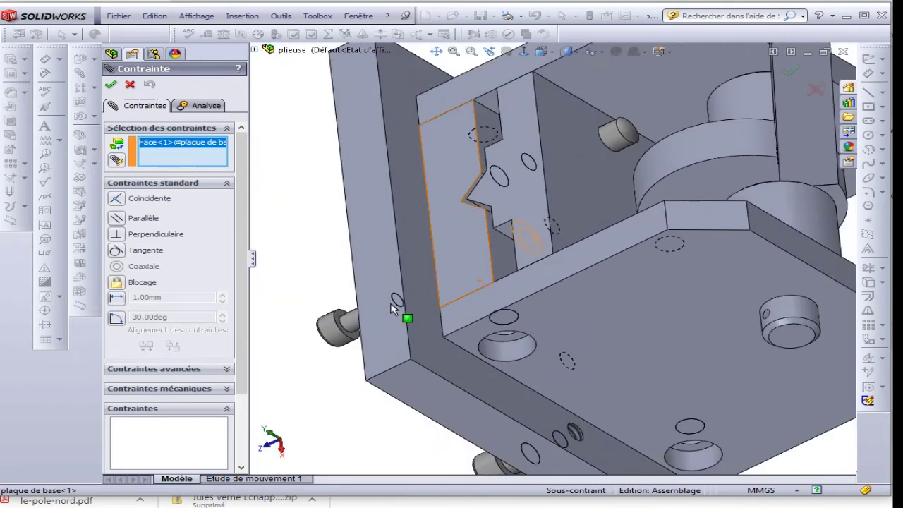
scroll(393, 309, down, 3)
scroll(374, 321, down, 3)
click(376, 289)
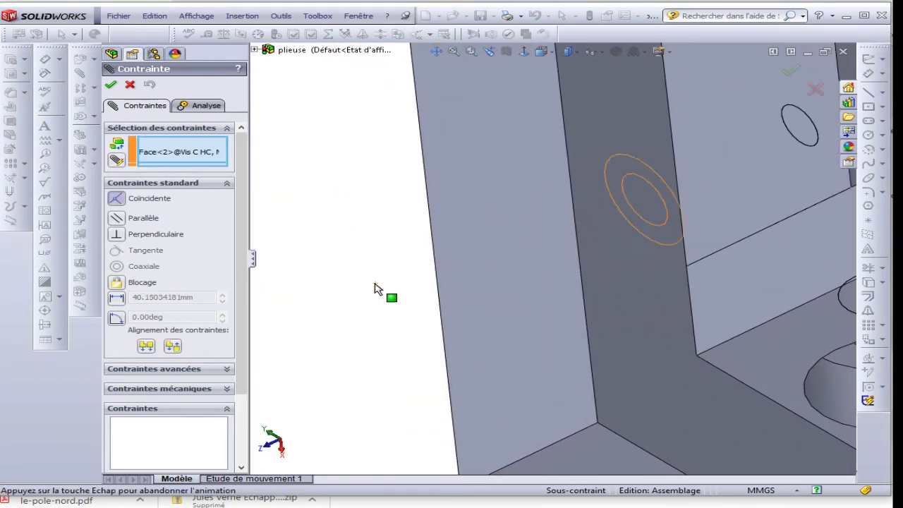
click(272, 235)
scroll(373, 292, up, 3)
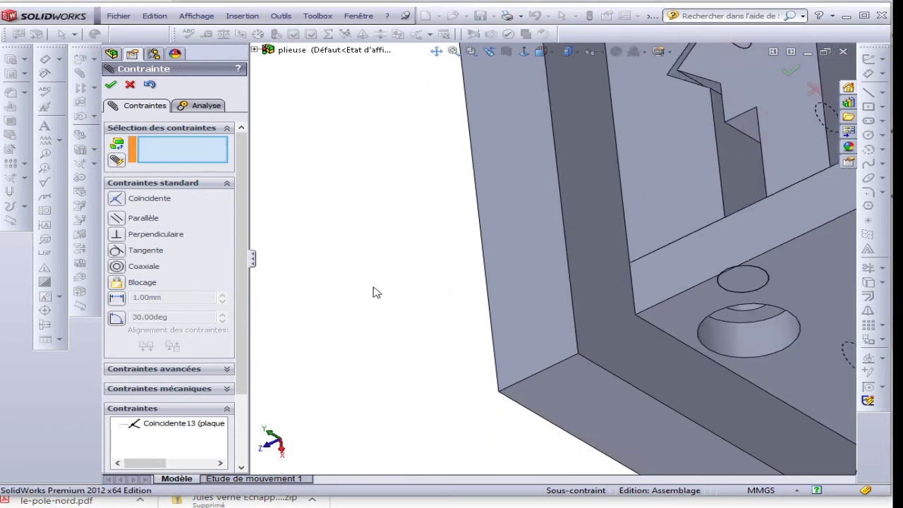
mouse_move(373, 292)
middle_down()
mouse_move(431, 282)
mouse_move(416, 392)
mouse_move(480, 303)
middle_up()
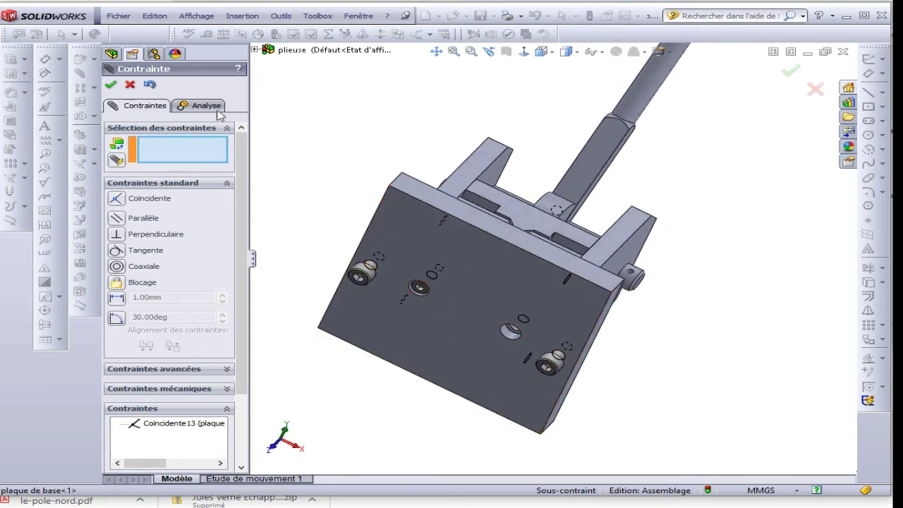
click(131, 85)
click(242, 15)
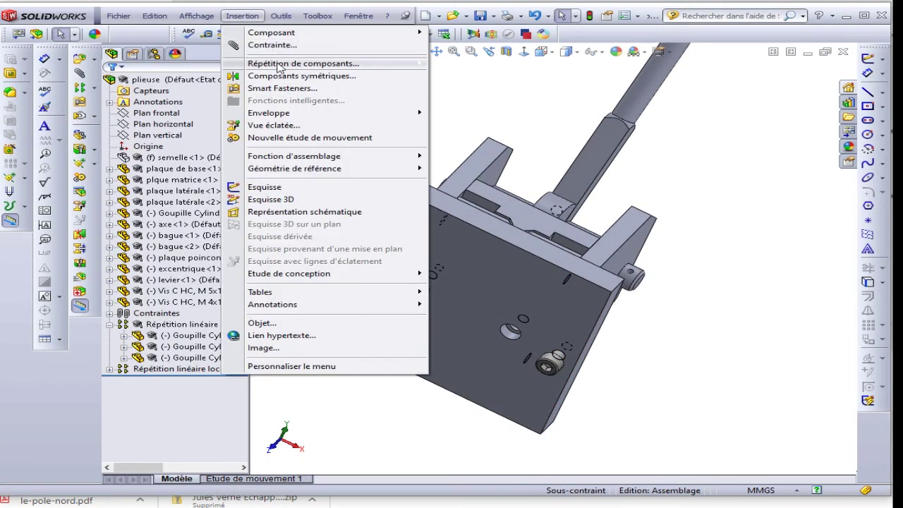
Linearly pattern the M 4x12 screw: 2 instances, 37 mm along the plaque de base top edge.
mouse_move(303, 64)
click(490, 63)
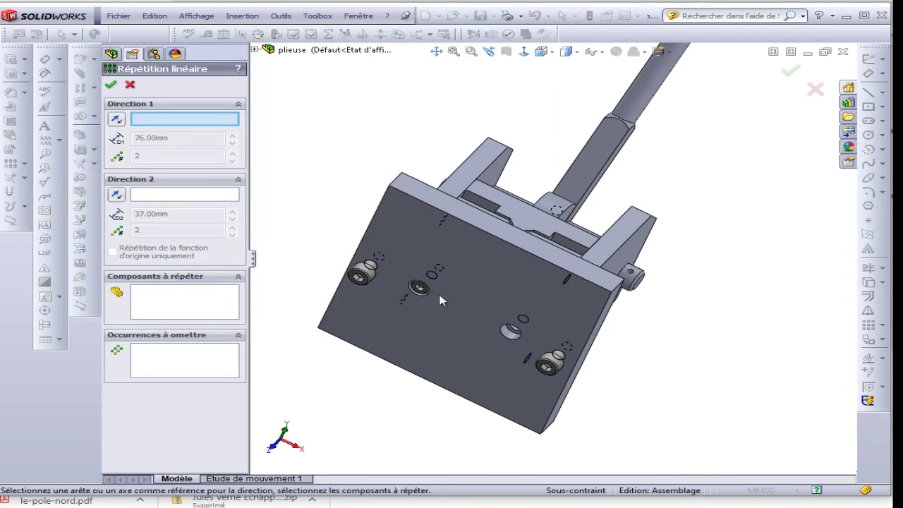
click(438, 211)
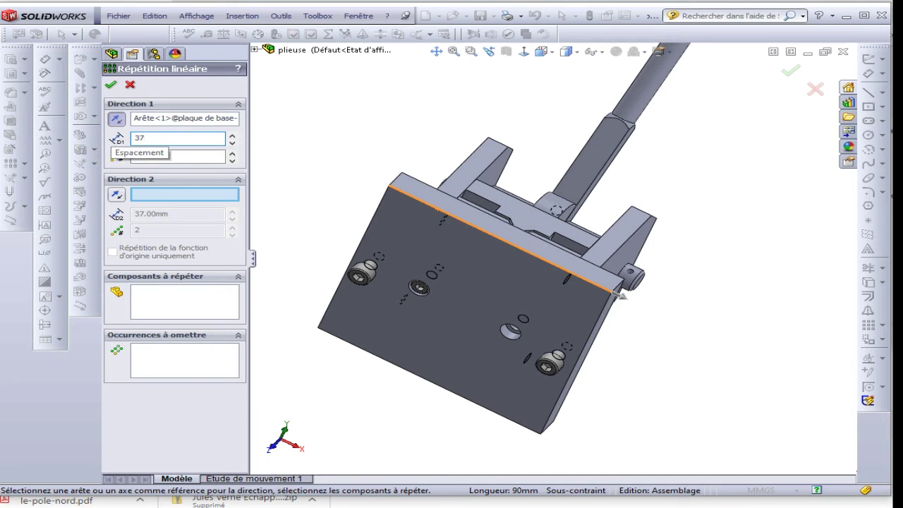
click(156, 302)
click(420, 289)
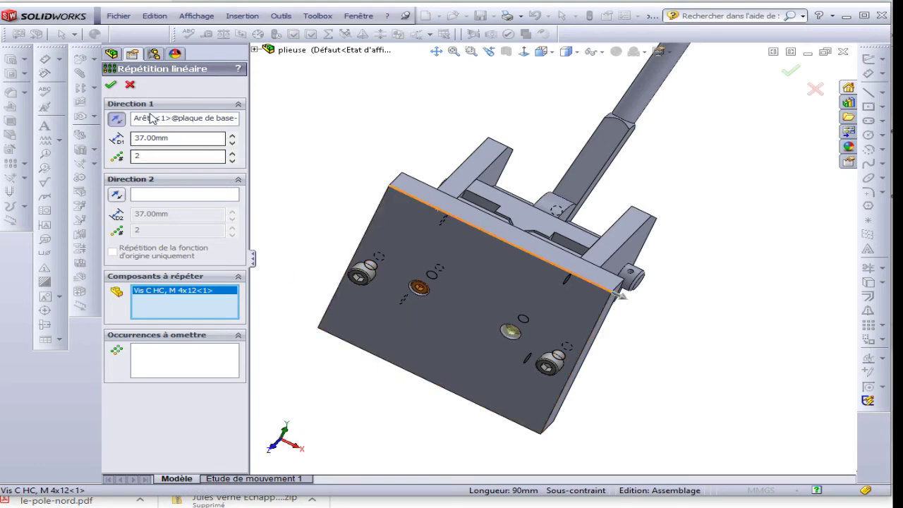
click(111, 84)
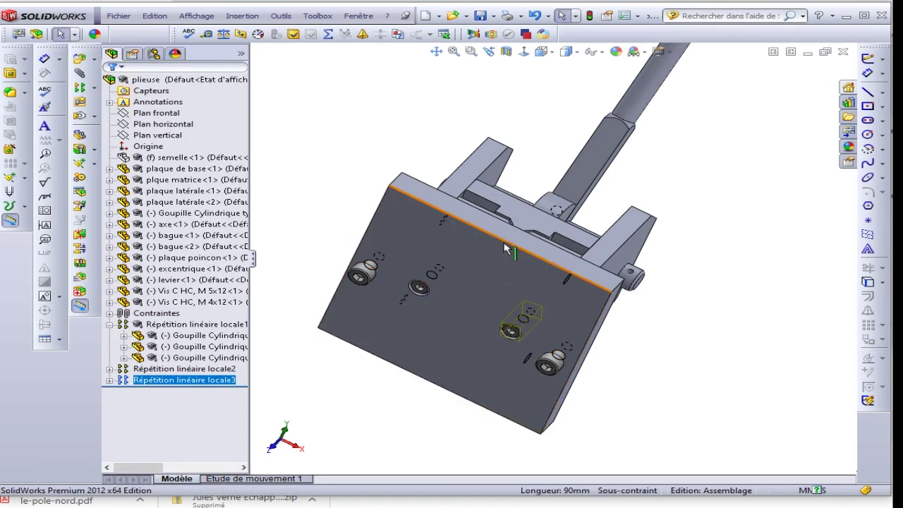
mouse_move(505, 248)
middle_down()
mouse_move(475, 312)
mouse_move(489, 216)
mouse_move(480, 225)
mouse_move(492, 209)
middle_up()
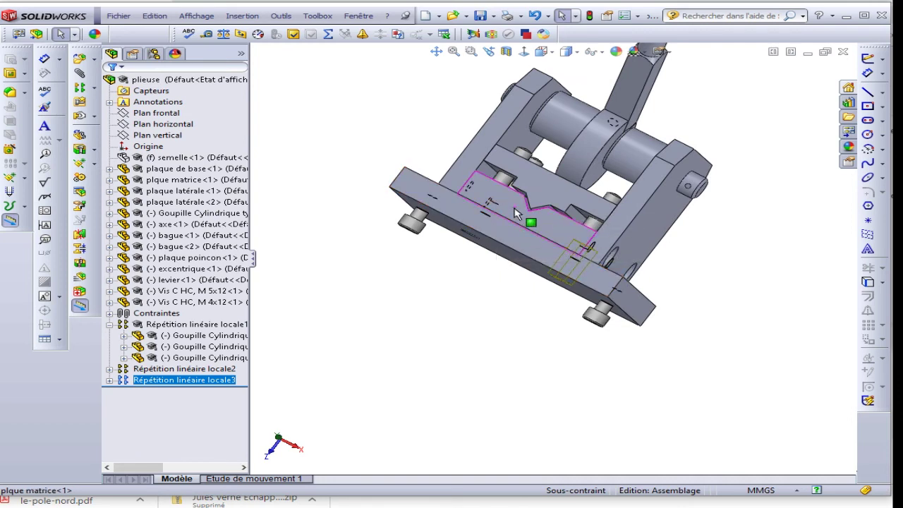
middle_drag(497, 236, 554, 255)
scroll(554, 256, down, 2)
scroll(553, 254, down, 2)
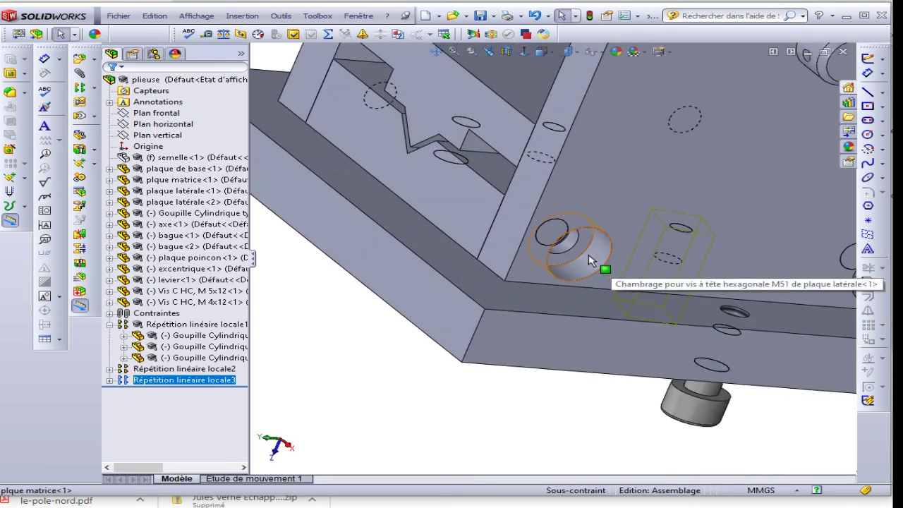
scroll(554, 253, down, 2)
scroll(553, 251, down, 1)
scroll(553, 250, down, 2)
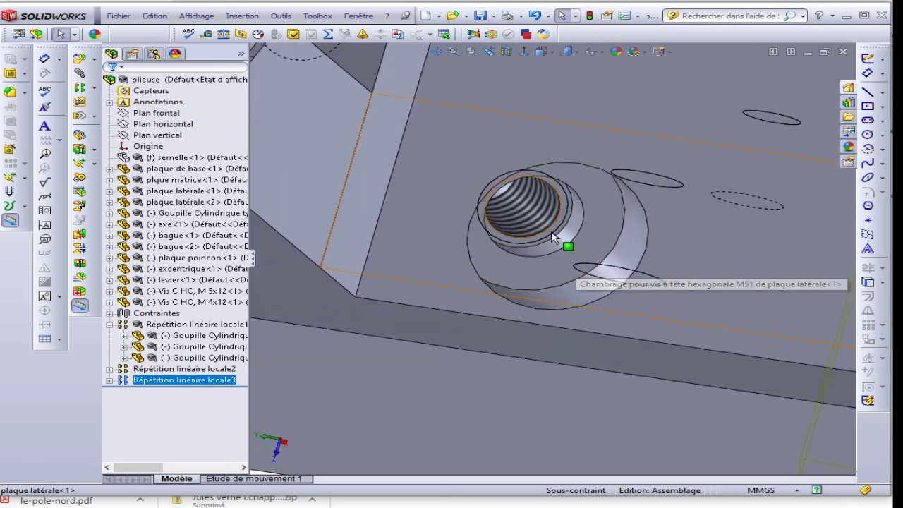
mouse_move(549, 233)
mouse_down()
mouse_move(532, 222)
mouse_move(552, 248)
mouse_up()
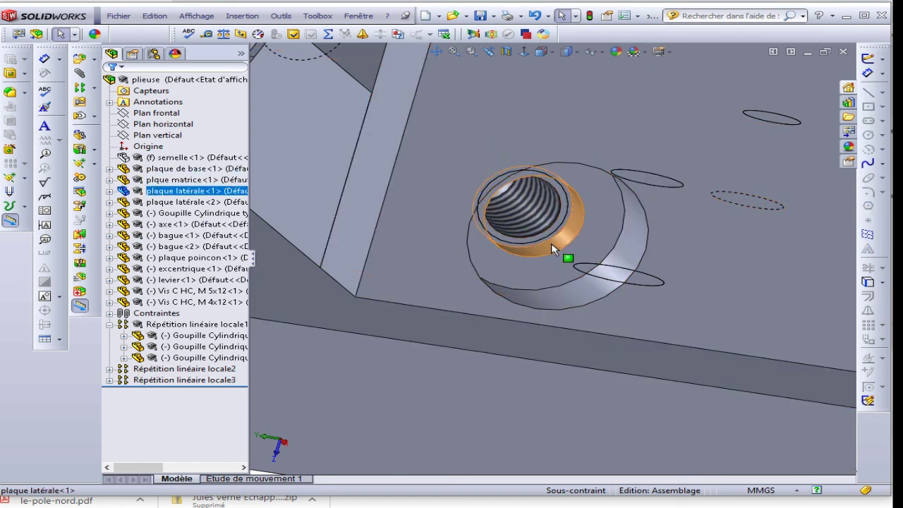
scroll(552, 248, up, 5)
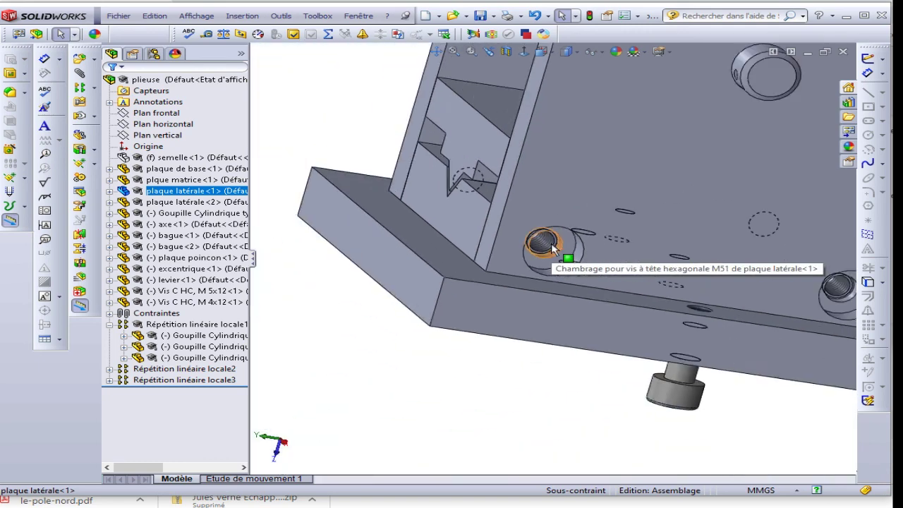
scroll(552, 248, up, 3)
click(318, 266)
click(121, 323)
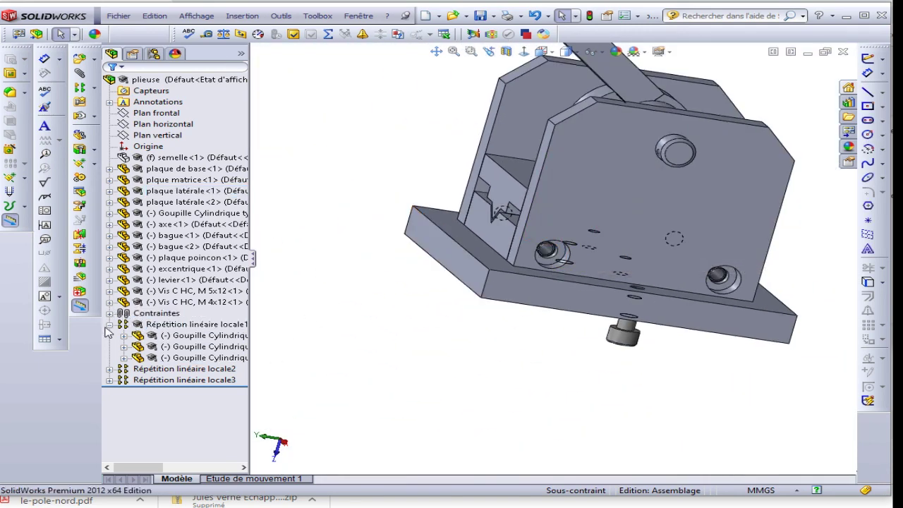
click(109, 325)
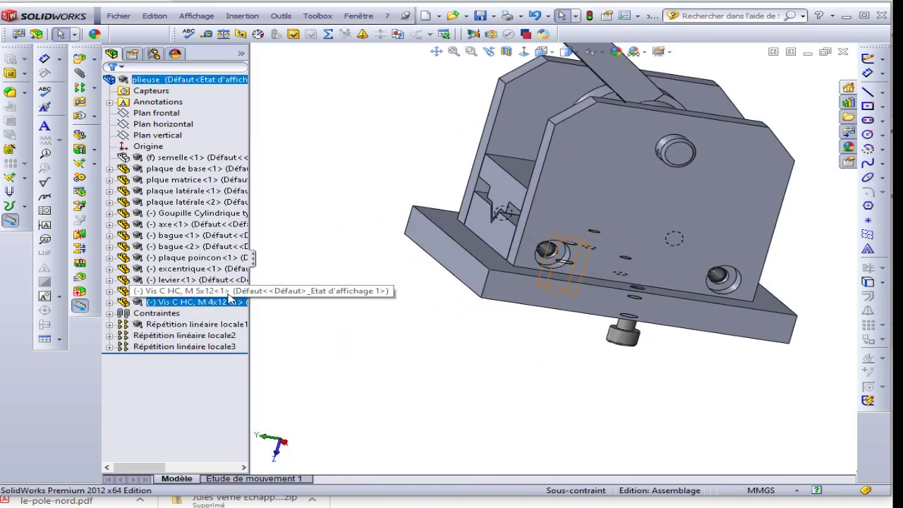